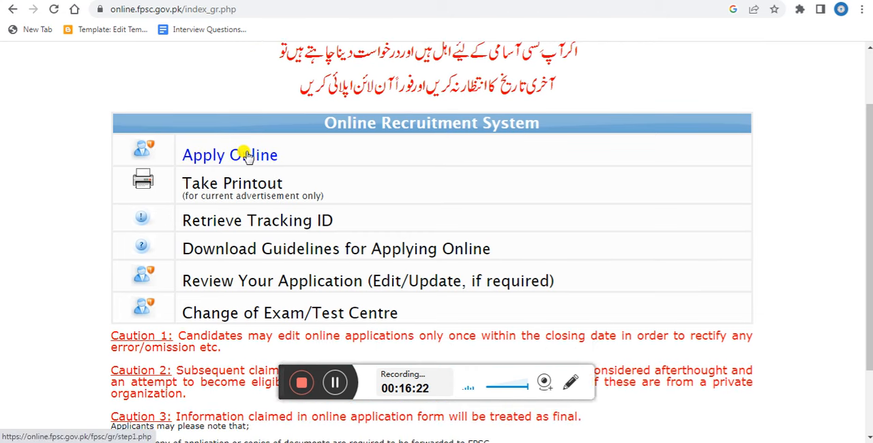
Start an online application for the job F.4-129/2024-R [SECONDARY SCHOOL TEACHER (SST) (FEMALE)].
{"action": "left_click", "coordinate": [245, 155]}
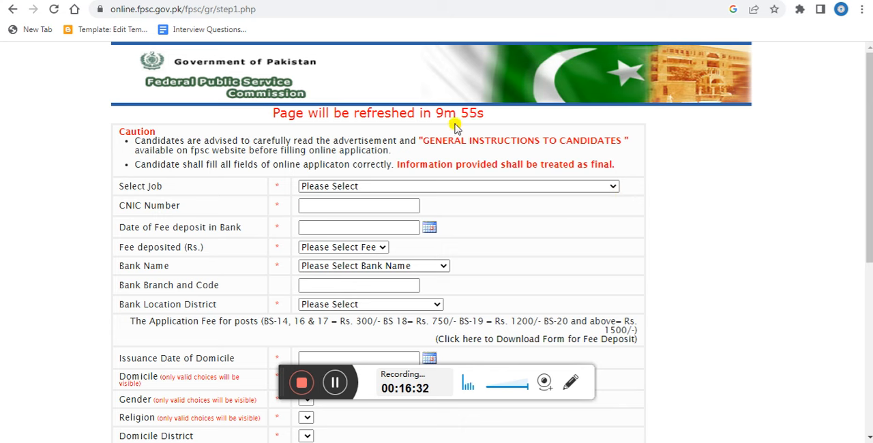
{"action": "left_click", "coordinate": [614, 186]}
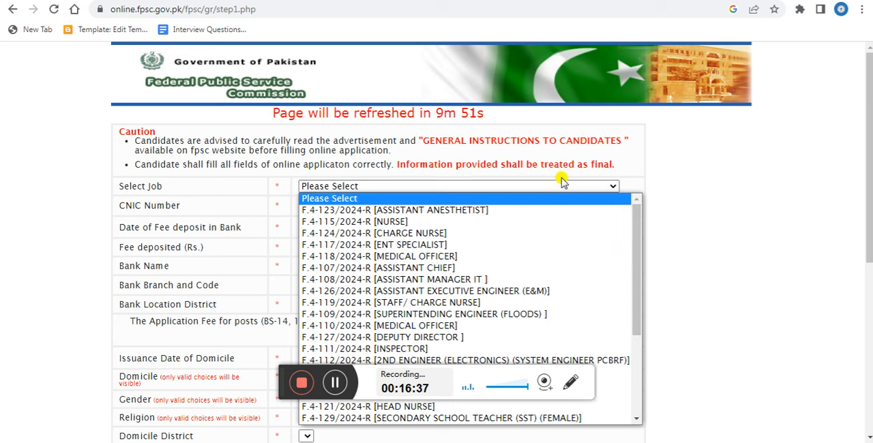
{"action": "left_click_drag", "start_coordinate": [638, 255], "coordinate": [637, 328]}
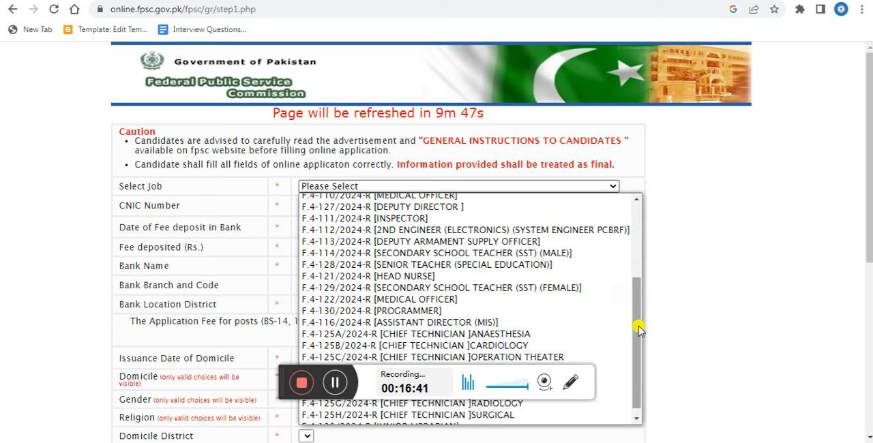
{"action": "left_click", "coordinate": [524, 290]}
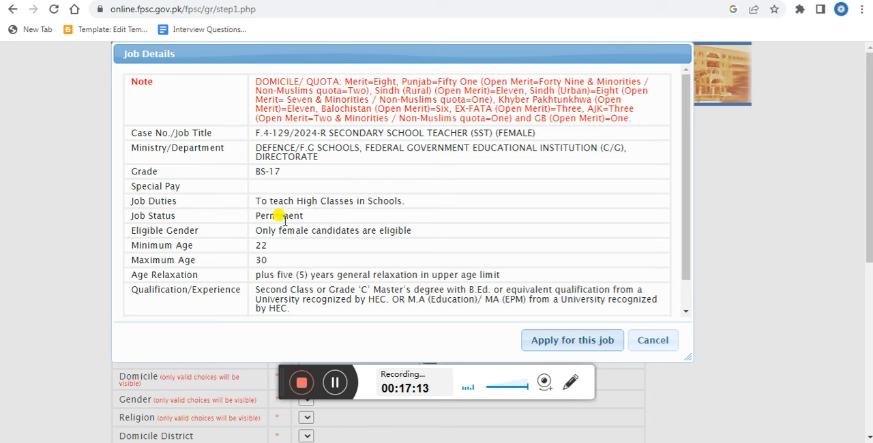
{"action": "left_click", "coordinate": [560, 345]}
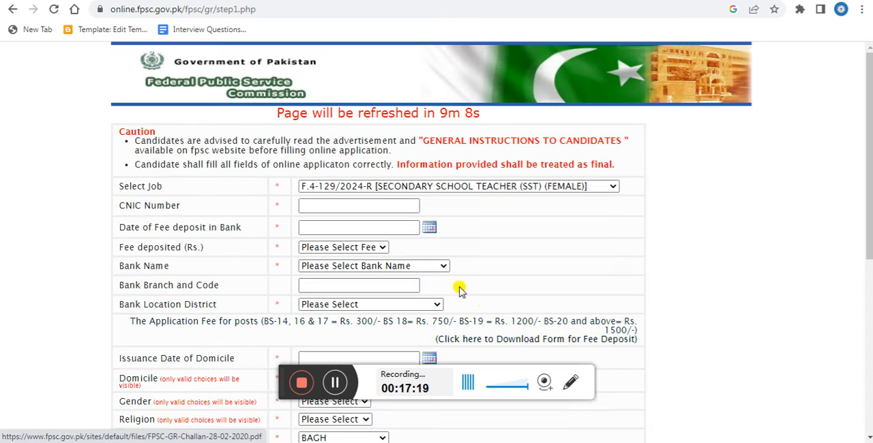
Leave the CNIC number blank and set the date of fee deposit in bank to 07-07-2024.
{"action": "left_click", "coordinate": [363, 206]}
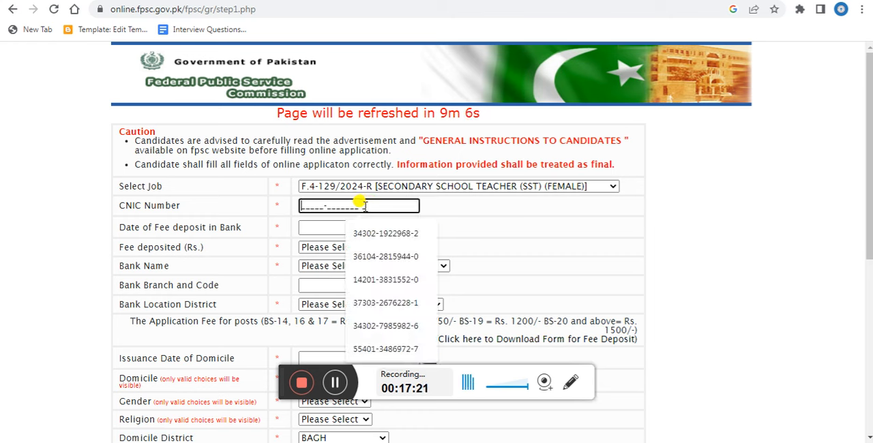
{"action": "left_click", "coordinate": [326, 227]}
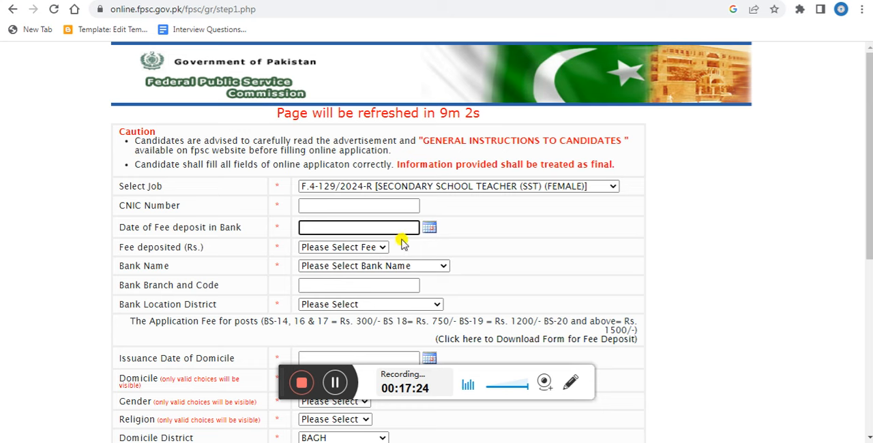
{"action": "left_click", "coordinate": [429, 227]}
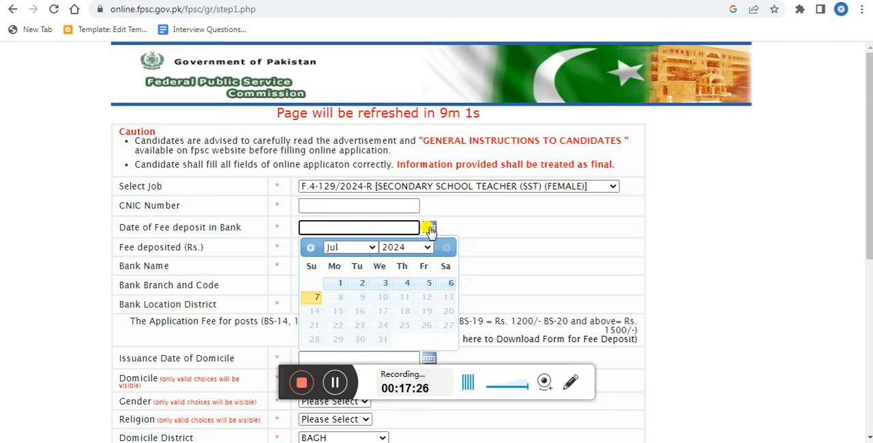
{"action": "left_click", "coordinate": [314, 296]}
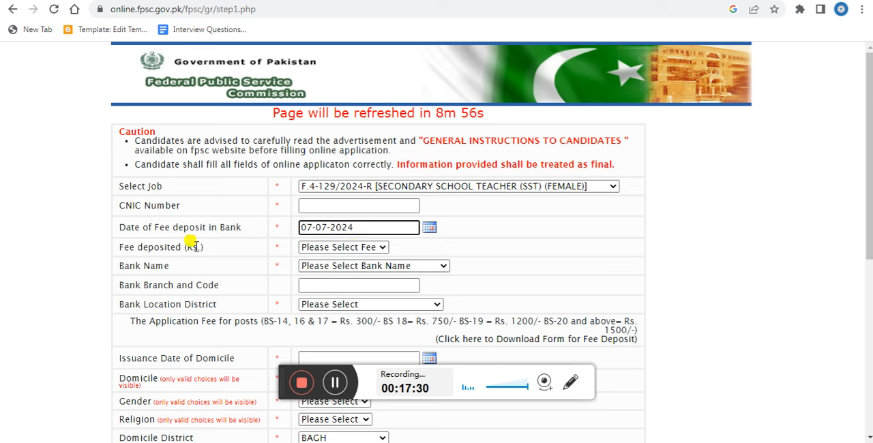
Set the deposited fee to Rs. 300 and the bank name to NATIONAL BANK OF PAKISTAN.
{"action": "left_click", "coordinate": [383, 250]}
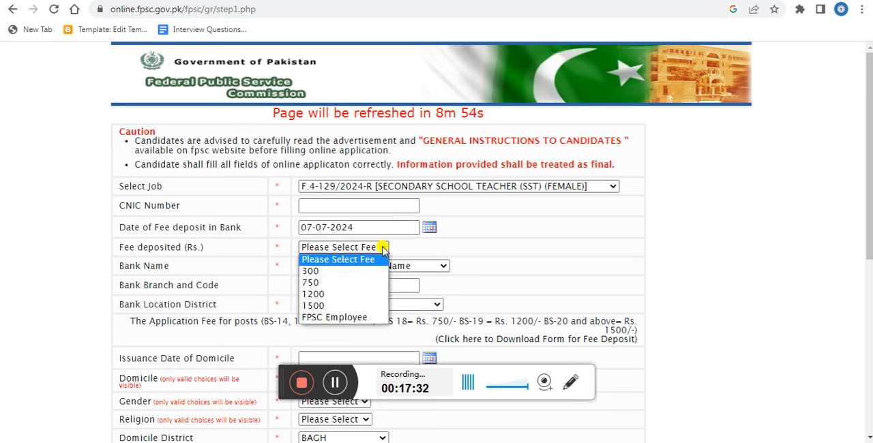
{"action": "left_click", "coordinate": [343, 271]}
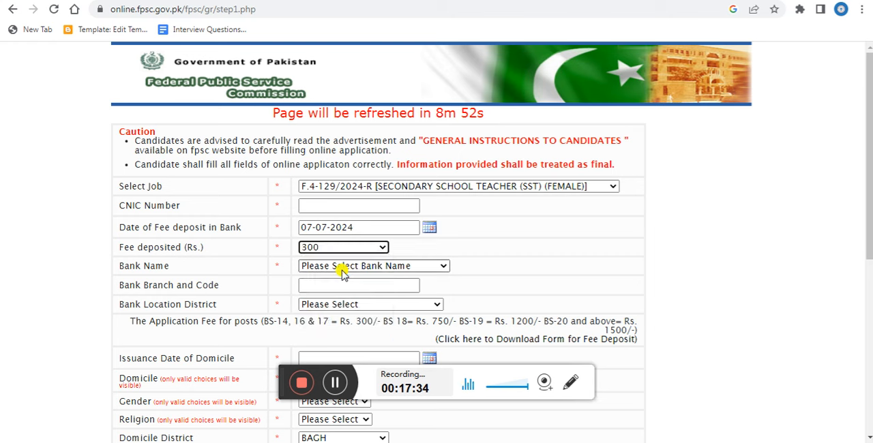
{"action": "left_click", "coordinate": [444, 270]}
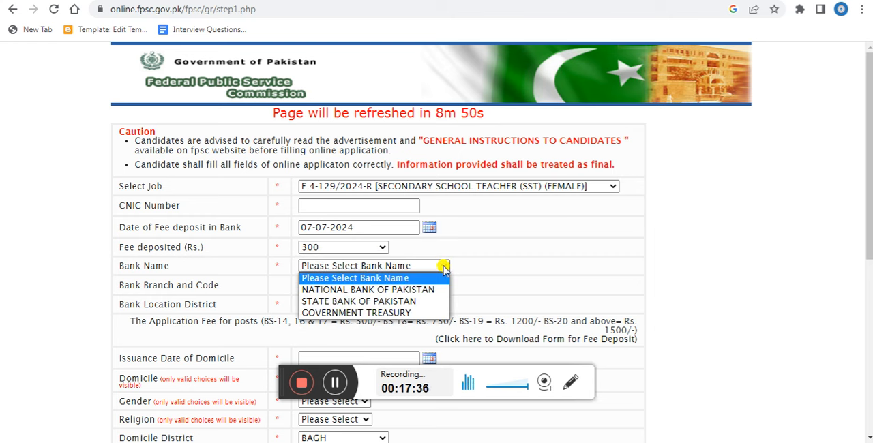
{"action": "left_click", "coordinate": [417, 292]}
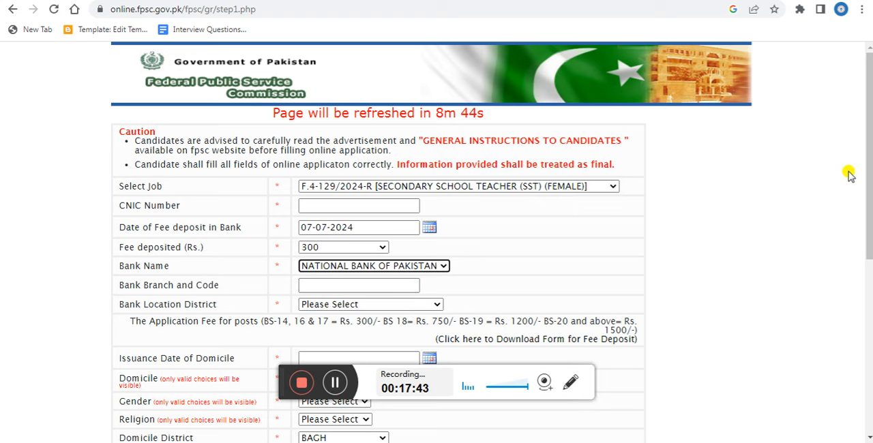
Look through the entries offered for the bank branch and code and the bank location district without choosing any.
{"action": "left_click_drag", "start_coordinate": [868, 171], "coordinate": [869, 222]}
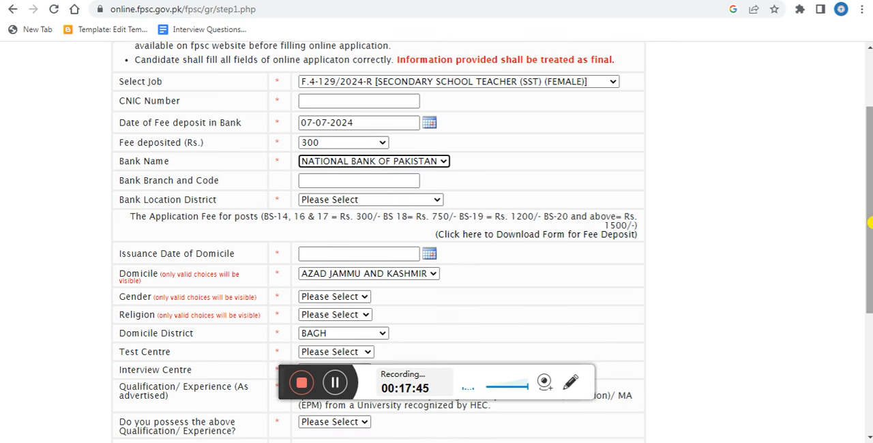
{"action": "left_click", "coordinate": [354, 181]}
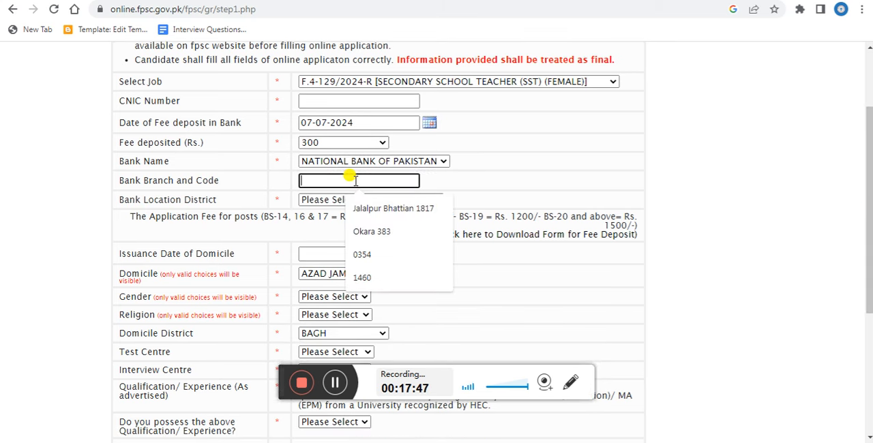
{"action": "left_click", "coordinate": [455, 189]}
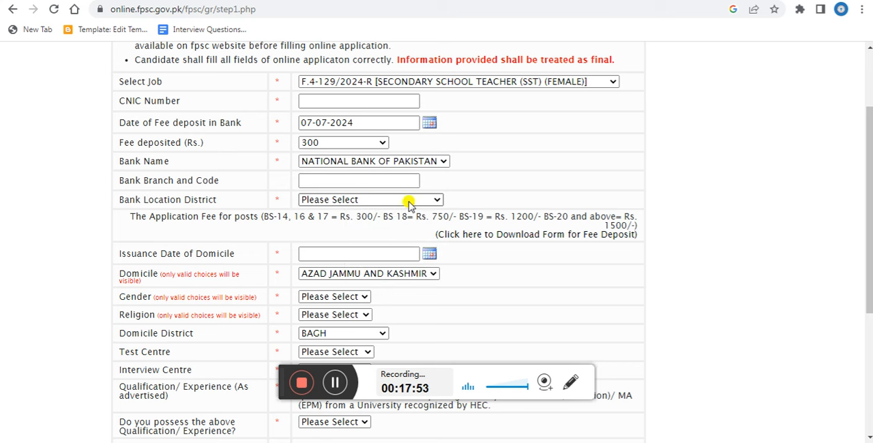
{"action": "left_click", "coordinate": [436, 200]}
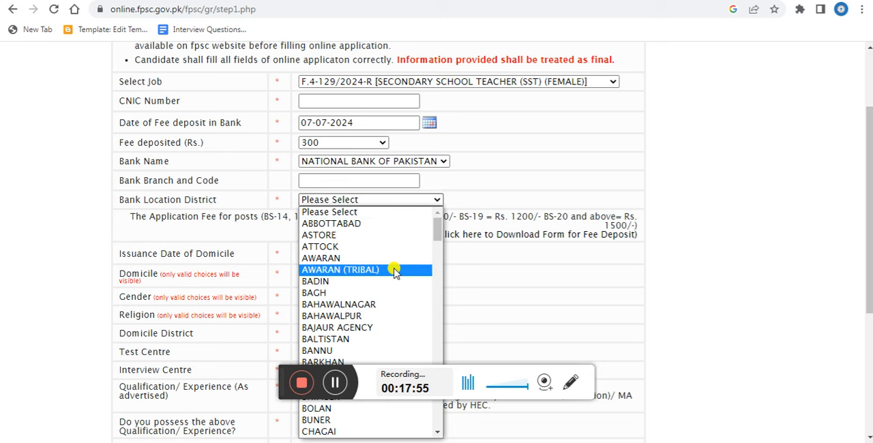
{"action": "left_click", "coordinate": [707, 214]}
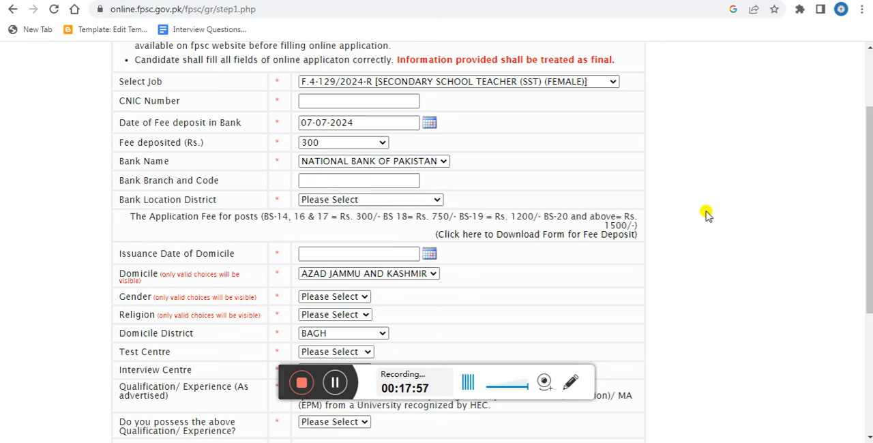
Leave the domicile issuance date blank and set the domicile to PUNJAB.
{"action": "scroll", "coordinate": [708, 215], "scroll_direction": "down", "scroll_amount": 3}
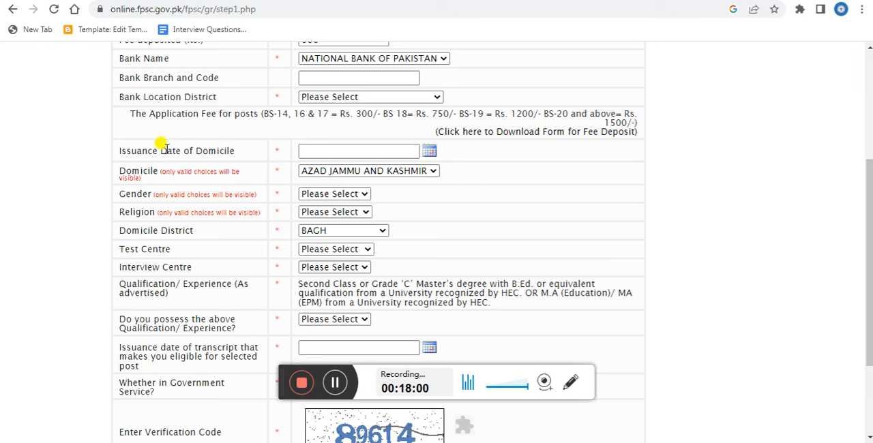
{"action": "left_click", "coordinate": [322, 151]}
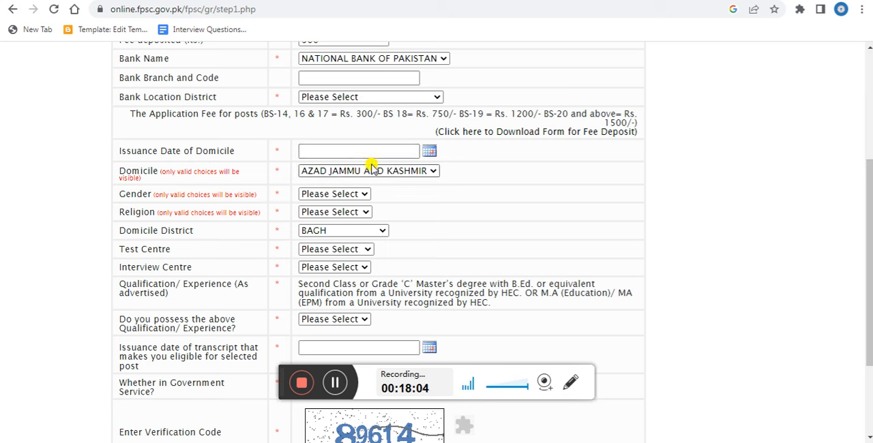
{"action": "left_click", "coordinate": [435, 170]}
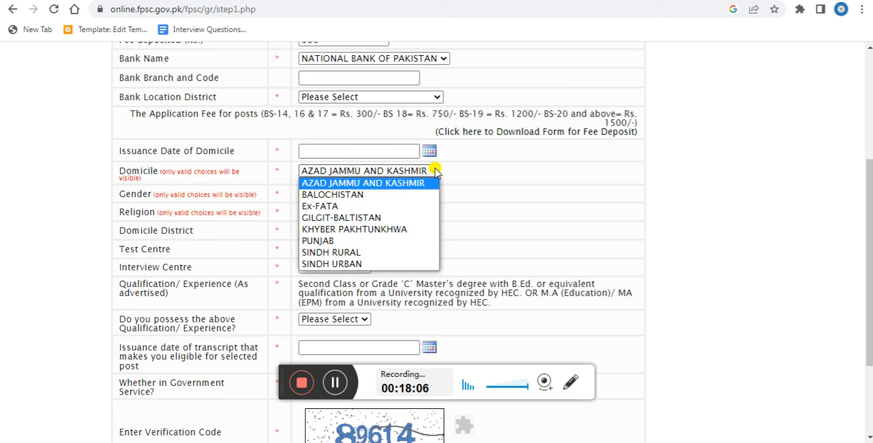
{"action": "left_click", "coordinate": [363, 241]}
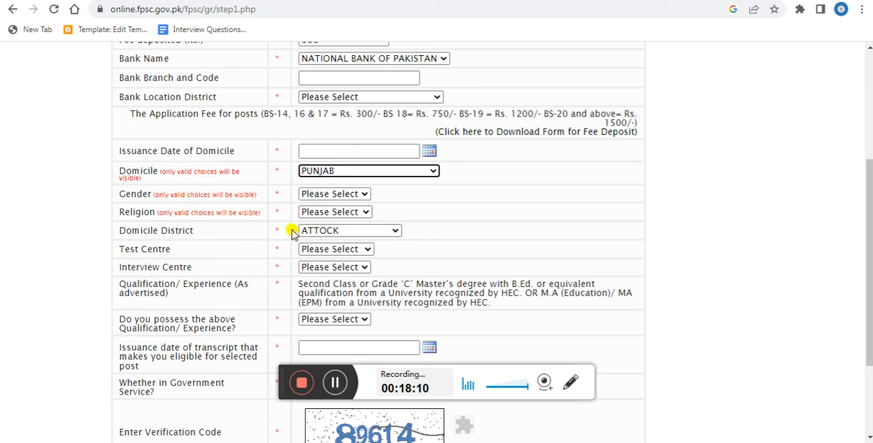
Set the applicant's gender to FEMALE and religion to MUSLIM.
{"action": "left_click", "coordinate": [365, 194]}
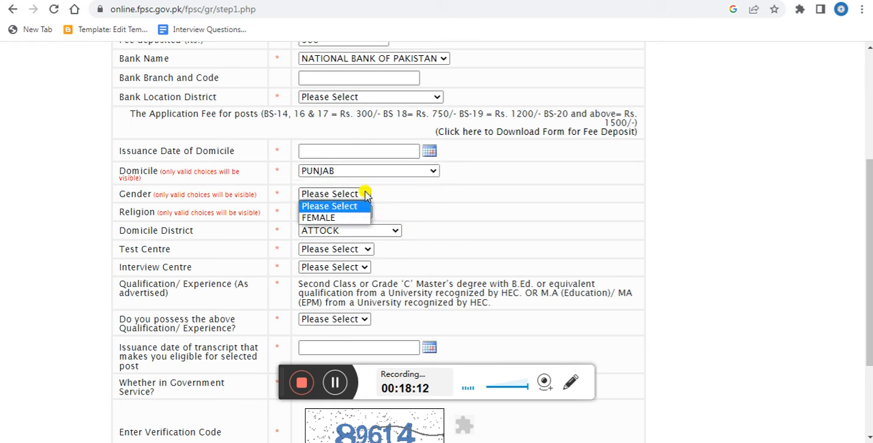
{"action": "left_click", "coordinate": [318, 218]}
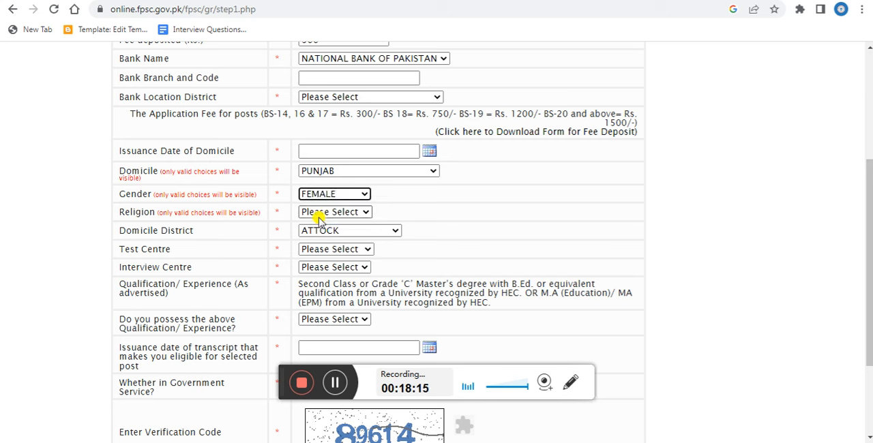
{"action": "left_click", "coordinate": [367, 213]}
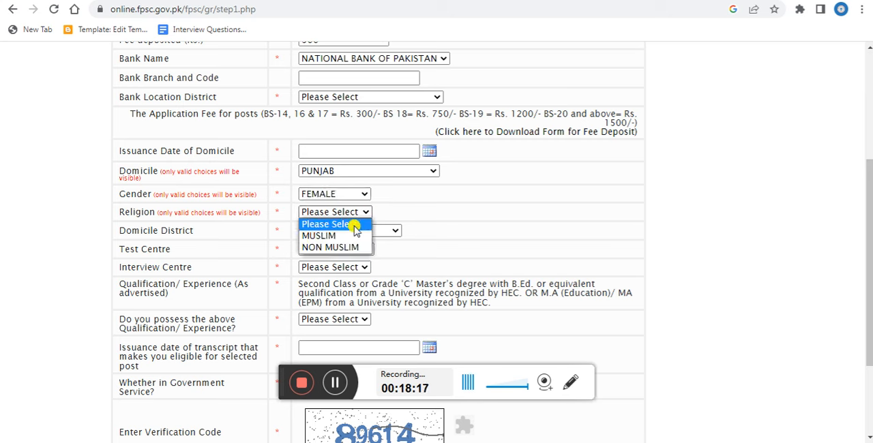
{"action": "left_click", "coordinate": [351, 235]}
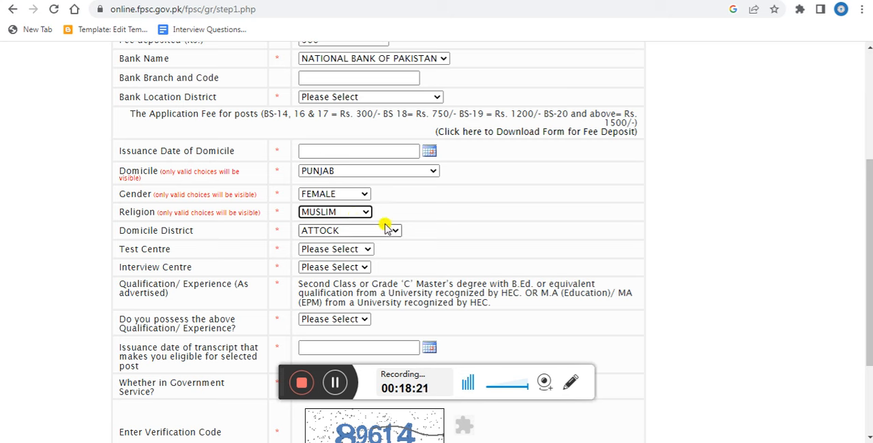
Review the available choices for domicile district, test centre and interview centre without changing them.
{"action": "left_click", "coordinate": [398, 232]}
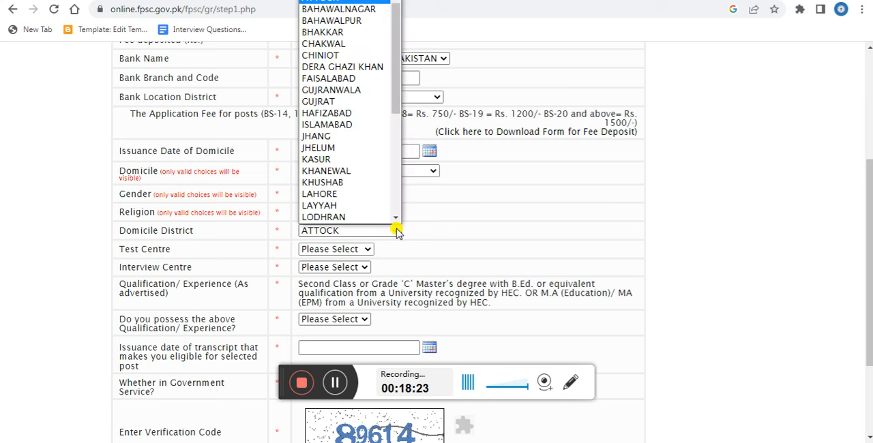
{"action": "left_click", "coordinate": [467, 257]}
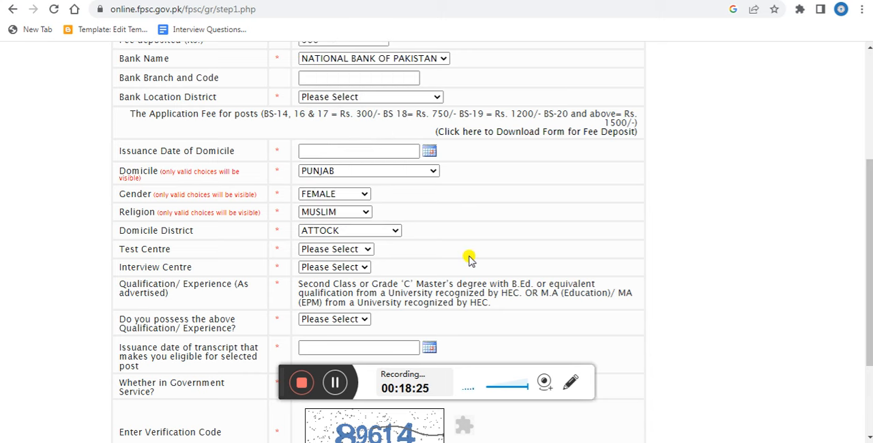
{"action": "scroll", "coordinate": [469, 259], "scroll_direction": "down", "scroll_amount": 1}
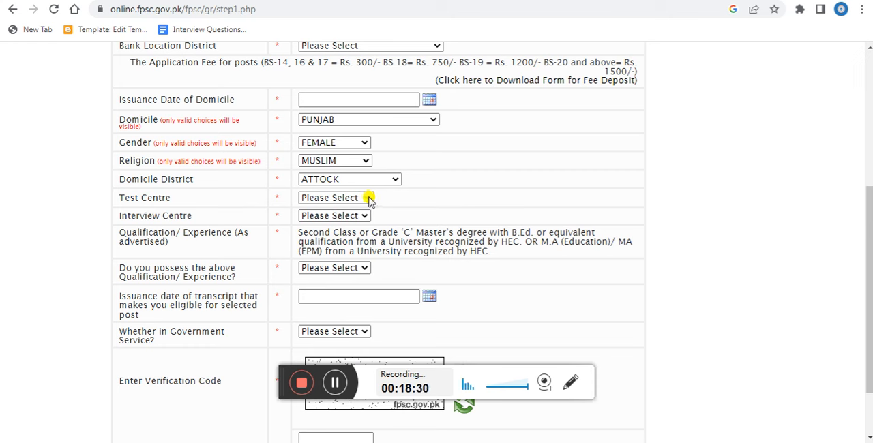
{"action": "left_click", "coordinate": [368, 198]}
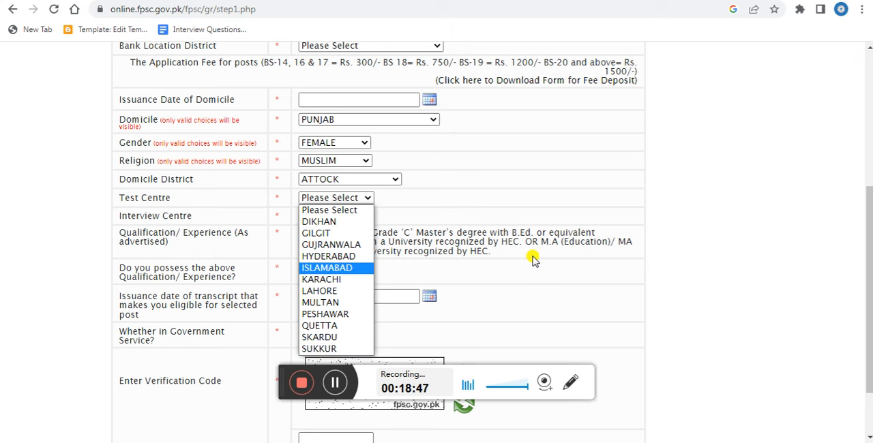
{"action": "left_click", "coordinate": [677, 210]}
{"action": "scroll", "coordinate": [677, 210], "scroll_direction": "down", "scroll_amount": 1}
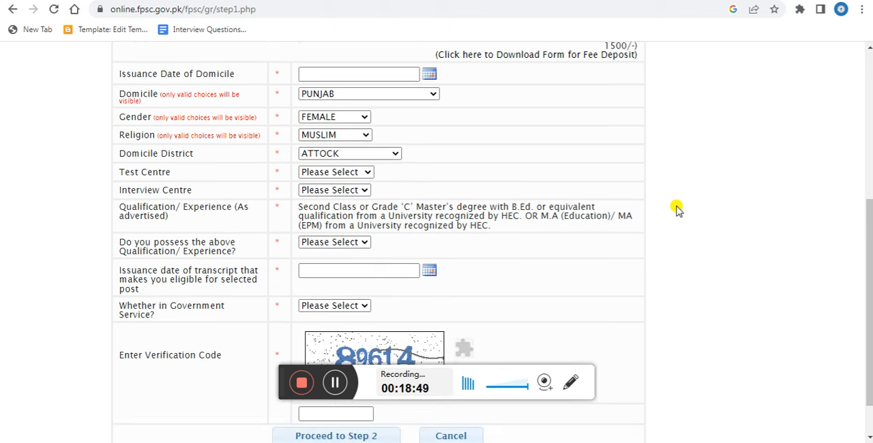
{"action": "left_click", "coordinate": [367, 192]}
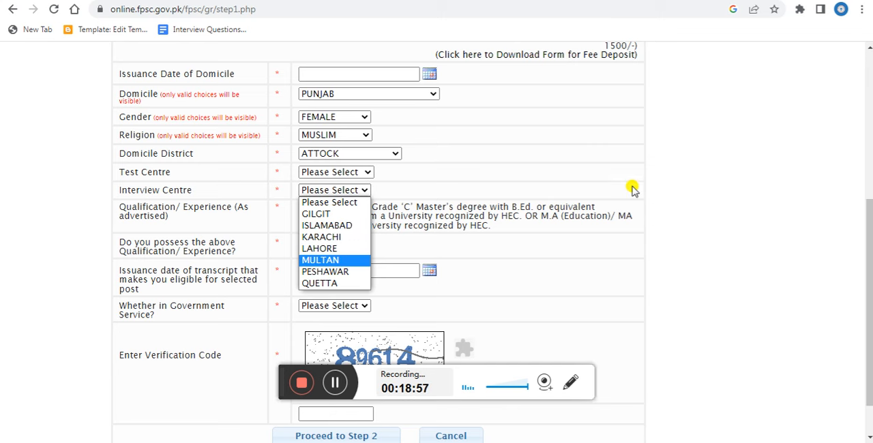
{"action": "left_click", "coordinate": [686, 211]}
Answer Yes to possessing the advertised qualification/experience.
{"action": "scroll", "coordinate": [686, 213], "scroll_direction": "down", "scroll_amount": 1}
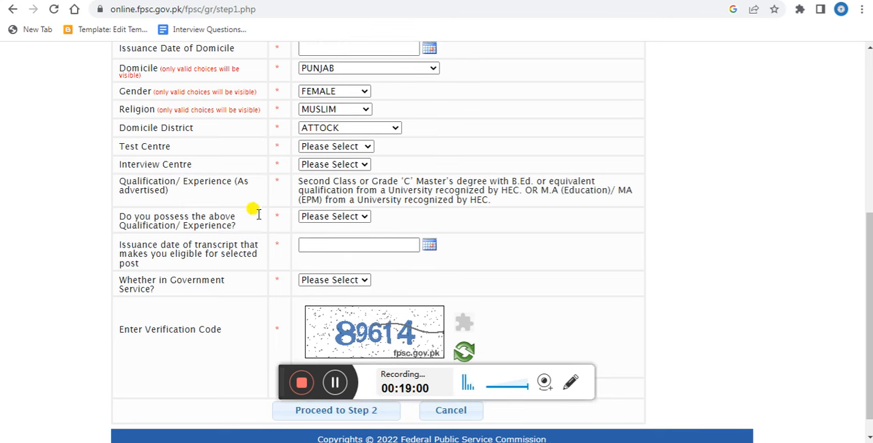
{"action": "left_click", "coordinate": [365, 217]}
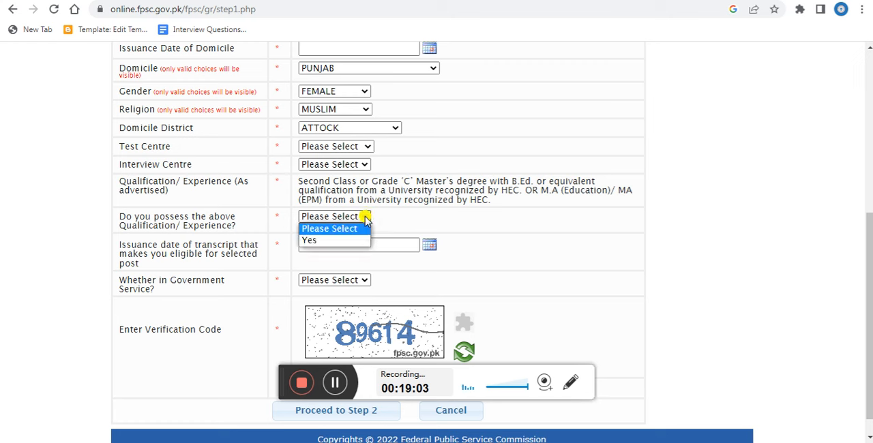
{"action": "left_click", "coordinate": [339, 239]}
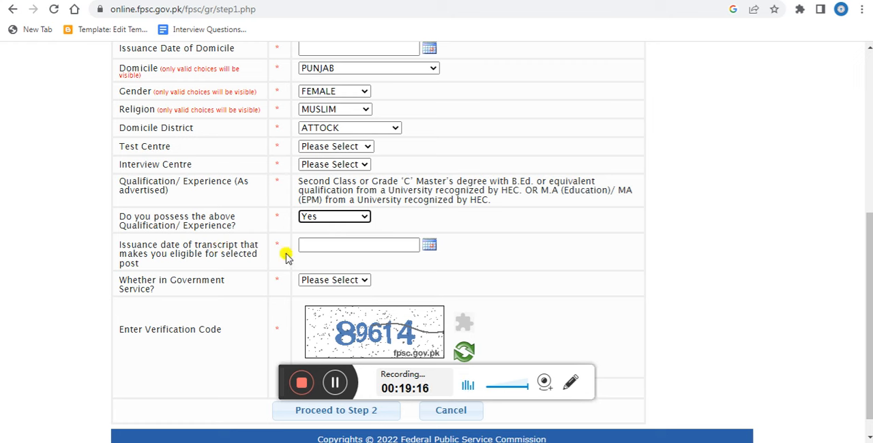
Check the transcript issuance date picker and the government service choices without setting either.
{"action": "left_click", "coordinate": [432, 245]}
{"action": "left_click", "coordinate": [472, 240]}
{"action": "scroll", "coordinate": [472, 242], "scroll_direction": "down", "scroll_amount": 1}
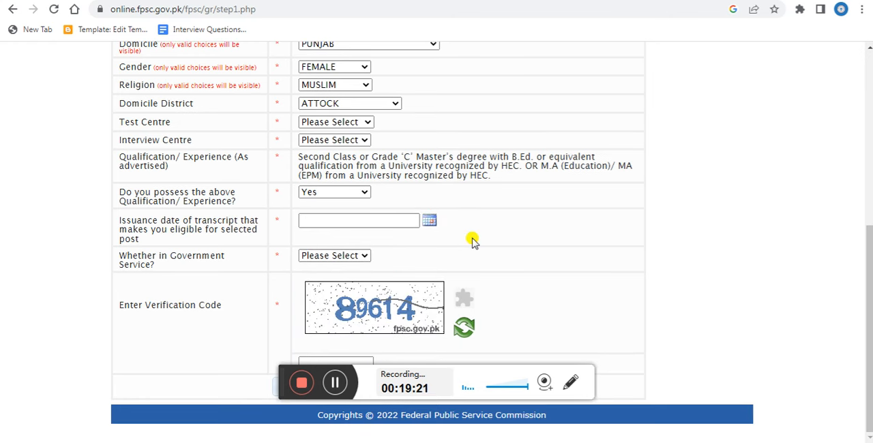
{"action": "left_click", "coordinate": [364, 255]}
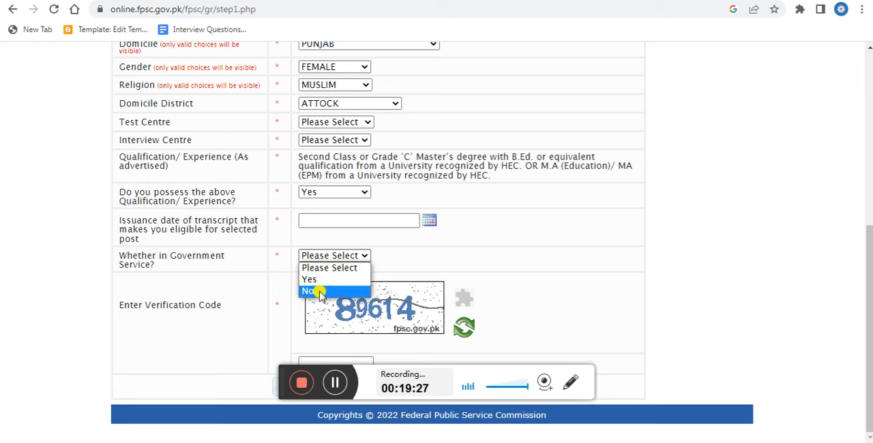
{"action": "left_click", "coordinate": [472, 259]}
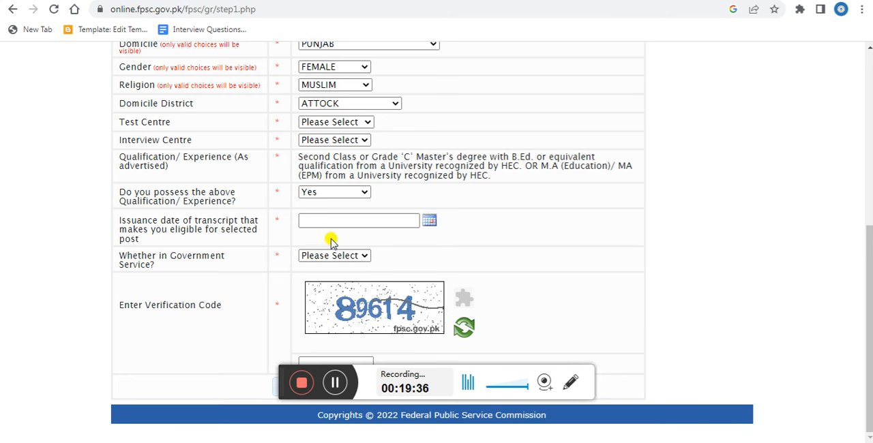
{"action": "left_click", "coordinate": [334, 384]}
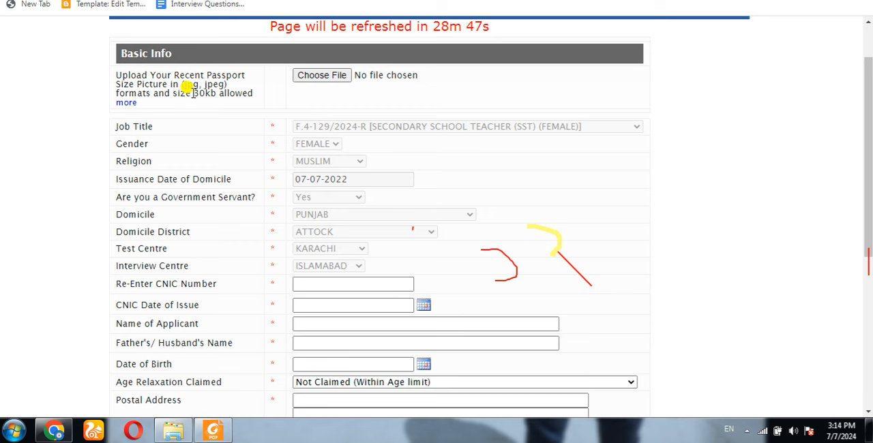
Read the additional passport picture requirements and open the picture file selection, cancelling it without choosing a file.
{"action": "left_click", "coordinate": [128, 103]}
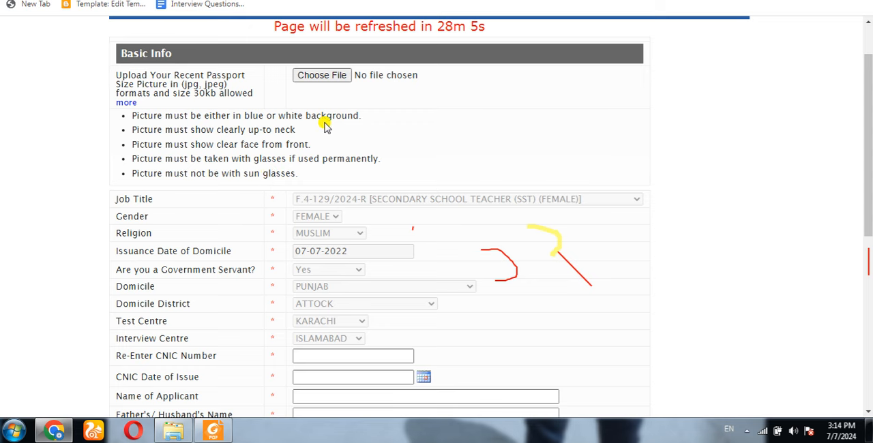
{"action": "left_click", "coordinate": [322, 76]}
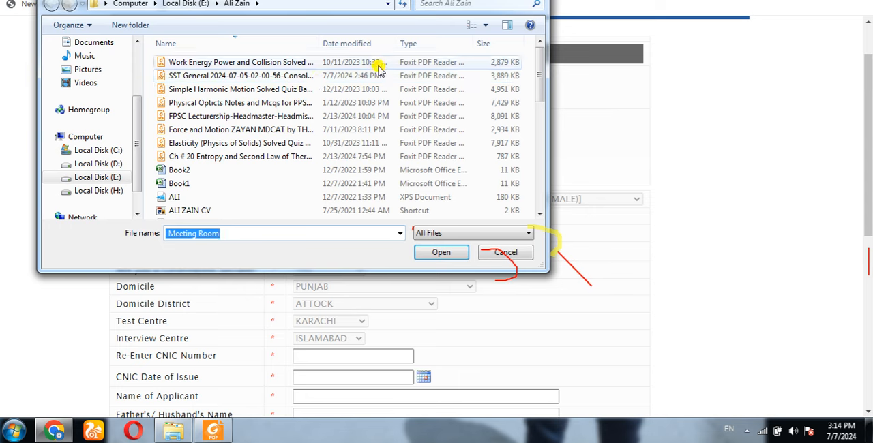
{"action": "left_click", "coordinate": [486, 252]}
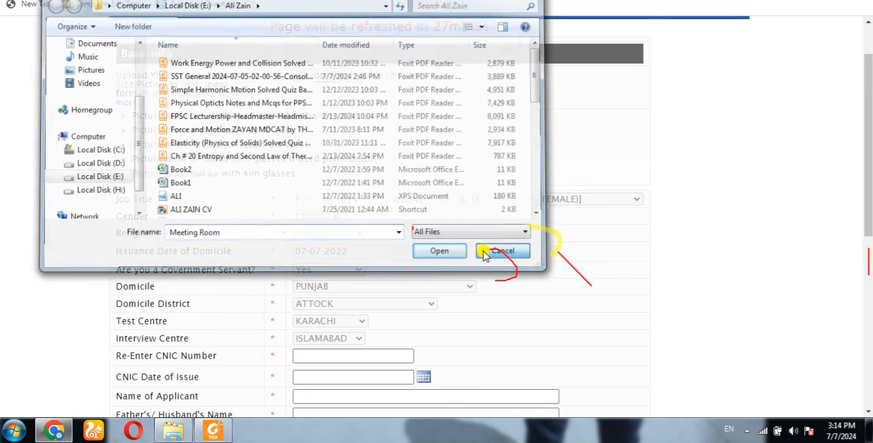
{"action": "left_click", "coordinate": [125, 102]}
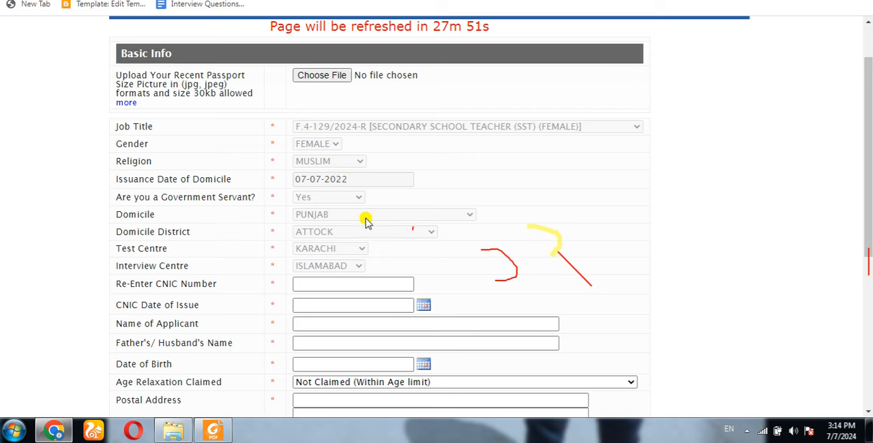
Review the applicant's CNIC, name, birth date, address and contact fields without filling them in.
{"action": "scroll", "coordinate": [690, 251], "scroll_direction": "down", "scroll_amount": 1}
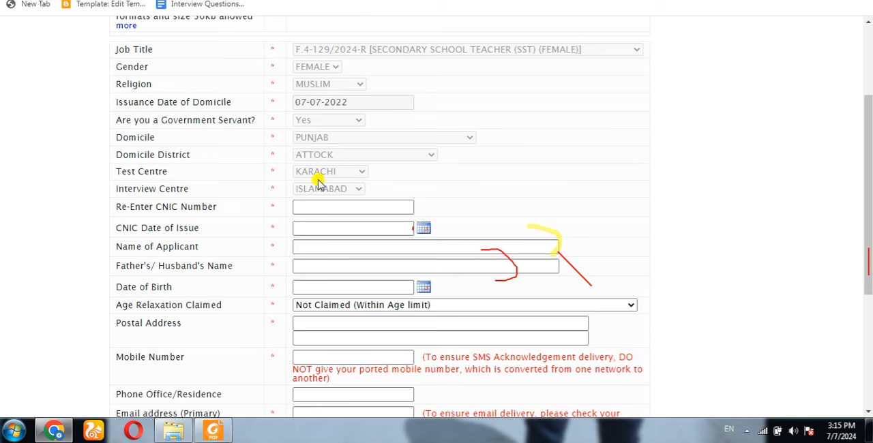
{"action": "left_click", "coordinate": [312, 204]}
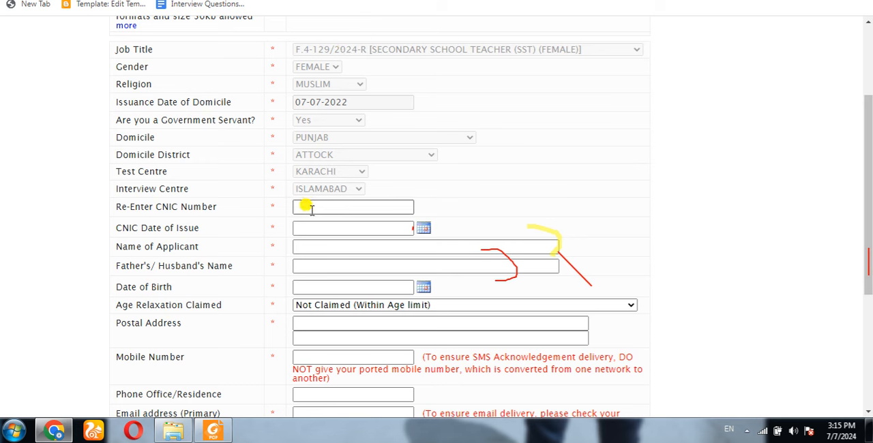
{"action": "left_click", "coordinate": [309, 227]}
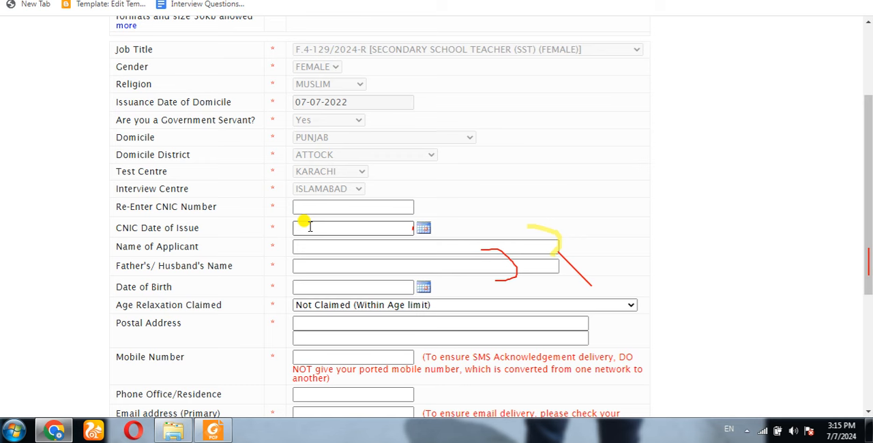
{"action": "left_click", "coordinate": [293, 245]}
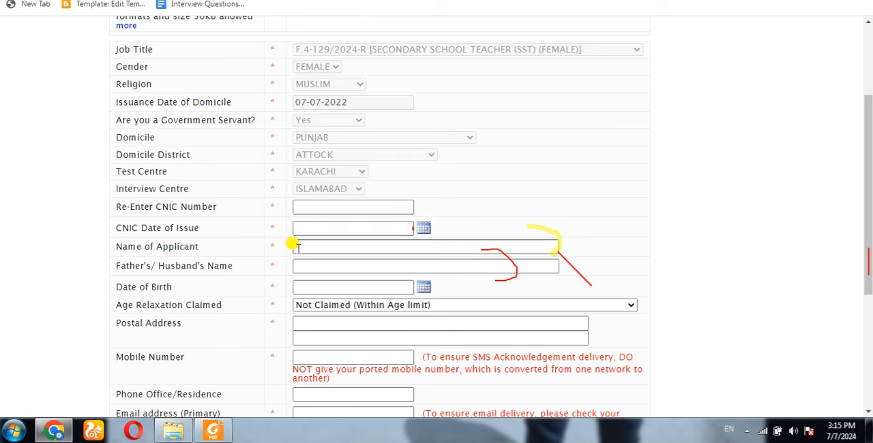
{"action": "left_click", "coordinate": [297, 265]}
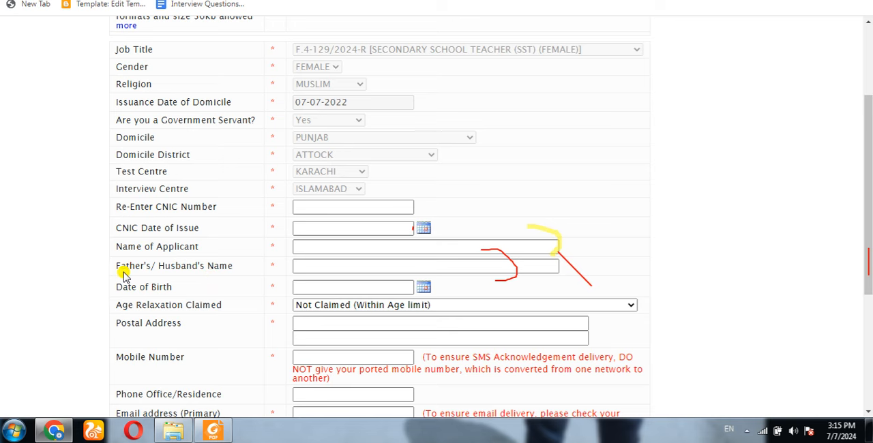
{"action": "scroll", "coordinate": [89, 278], "scroll_direction": "down", "scroll_amount": 2}
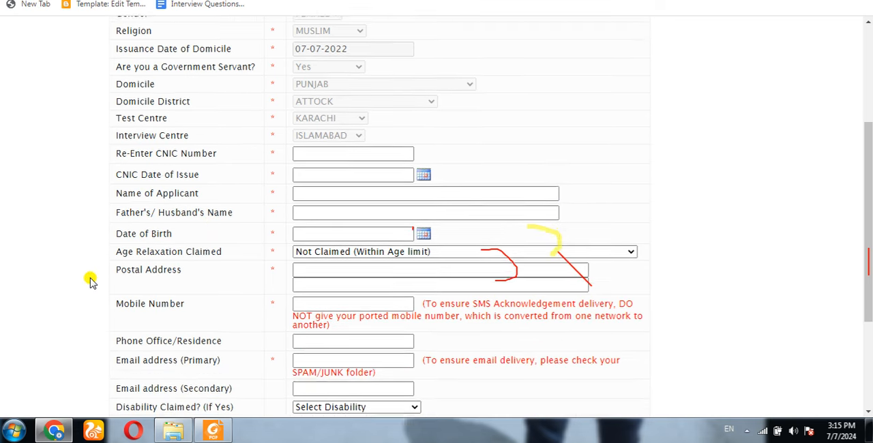
{"action": "scroll", "coordinate": [89, 278], "scroll_direction": "down", "scroll_amount": 2}
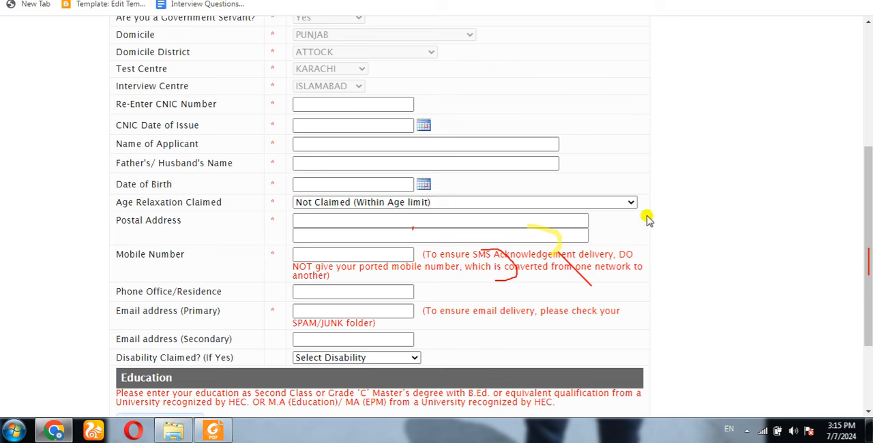
View the age relaxation choices and the date of birth calendar without changing either field.
{"action": "left_click", "coordinate": [631, 202]}
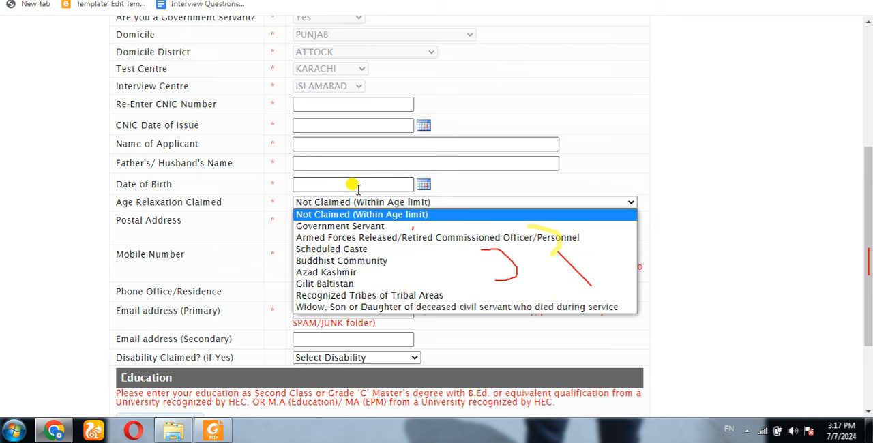
{"action": "left_click", "coordinate": [422, 184]}
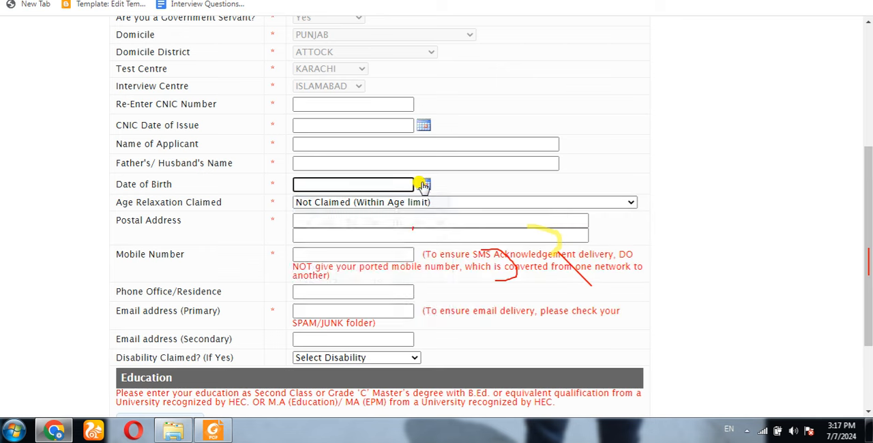
{"action": "left_click", "coordinate": [659, 183]}
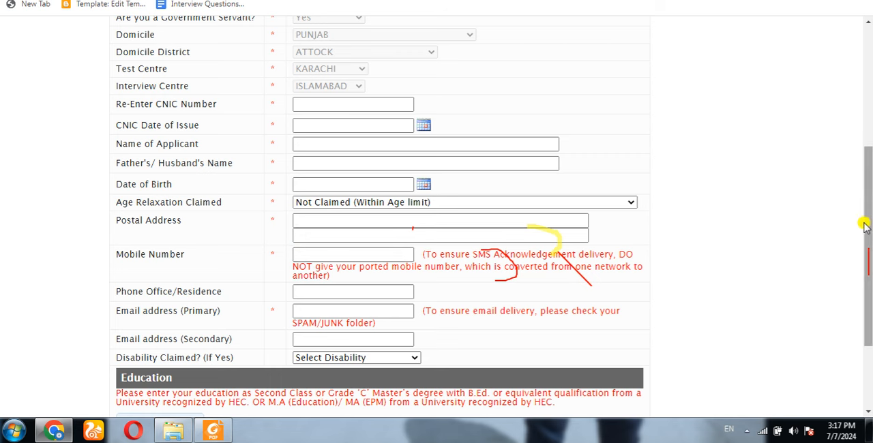
Review the contact fields and the disability choices, leaving the disability claim unselected.
{"action": "left_click_drag", "start_coordinate": [868, 225], "coordinate": [868, 258]}
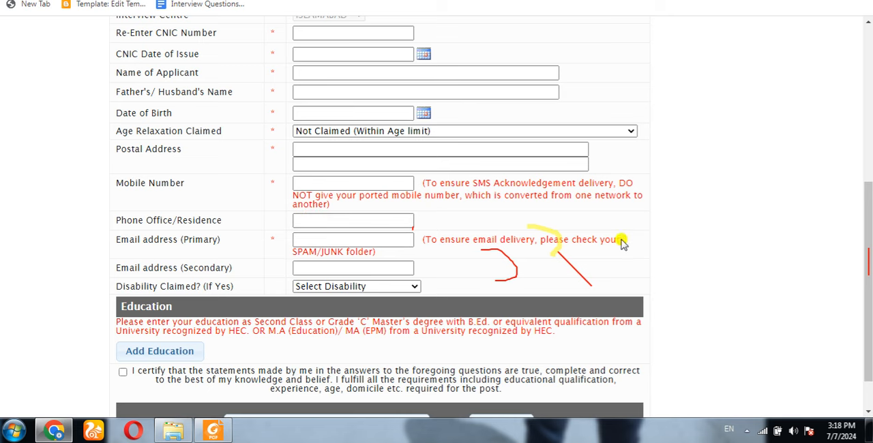
{"action": "scroll", "coordinate": [867, 212], "scroll_direction": "down", "scroll_amount": 1}
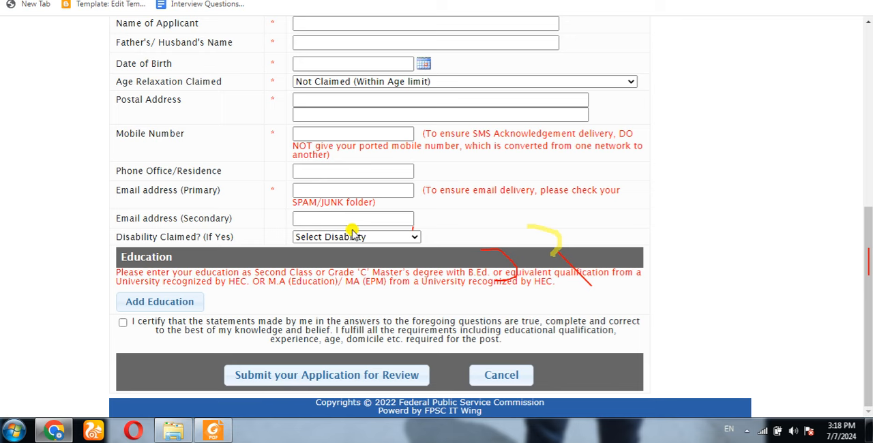
{"action": "left_click", "coordinate": [414, 237]}
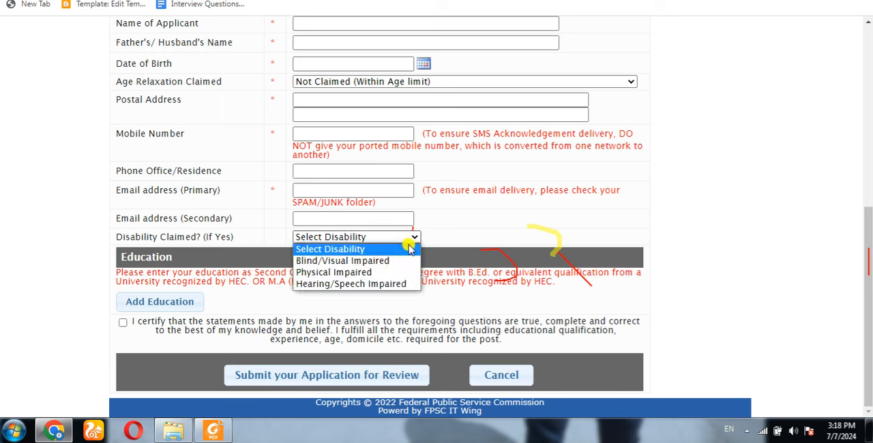
{"action": "left_click", "coordinate": [457, 230]}
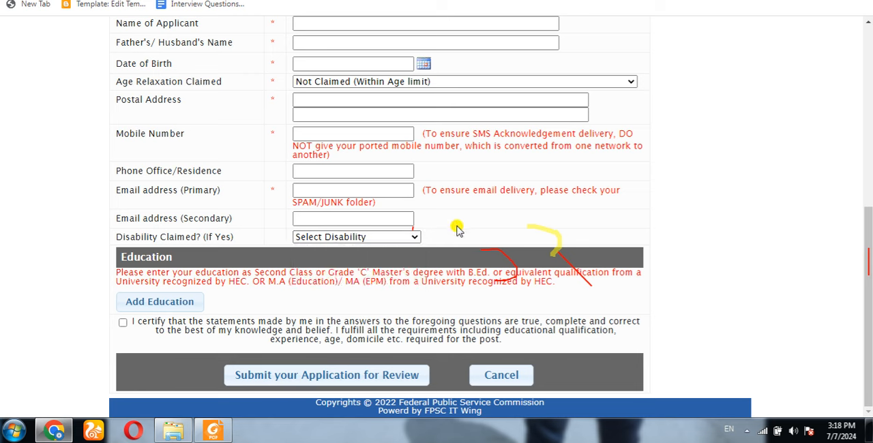
{"action": "left_click", "coordinate": [416, 237]}
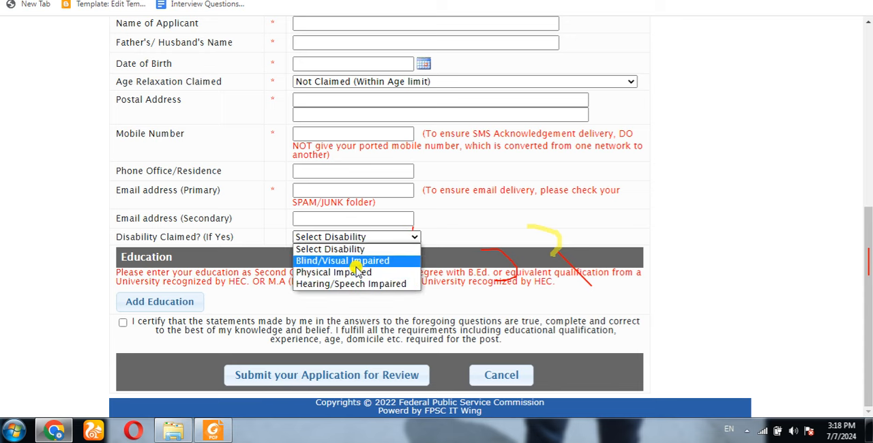
{"action": "left_click", "coordinate": [460, 225]}
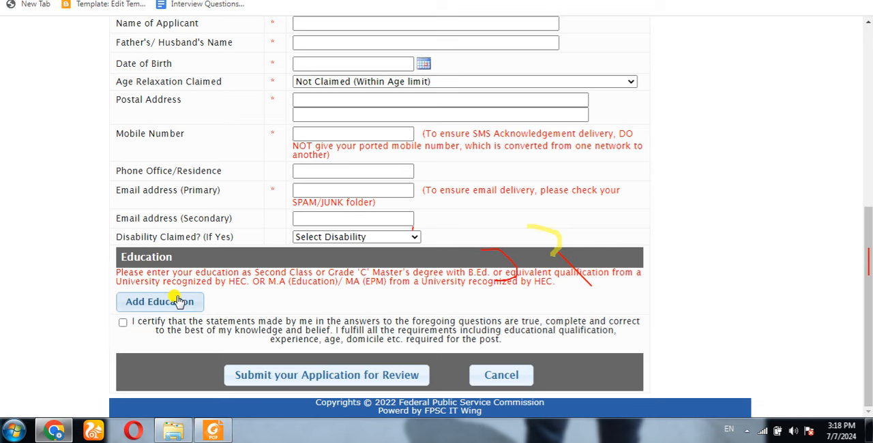
Try out an education entry with qualification MATRICULATION and grade A, and close it without saving.
{"action": "left_click", "coordinate": [159, 307]}
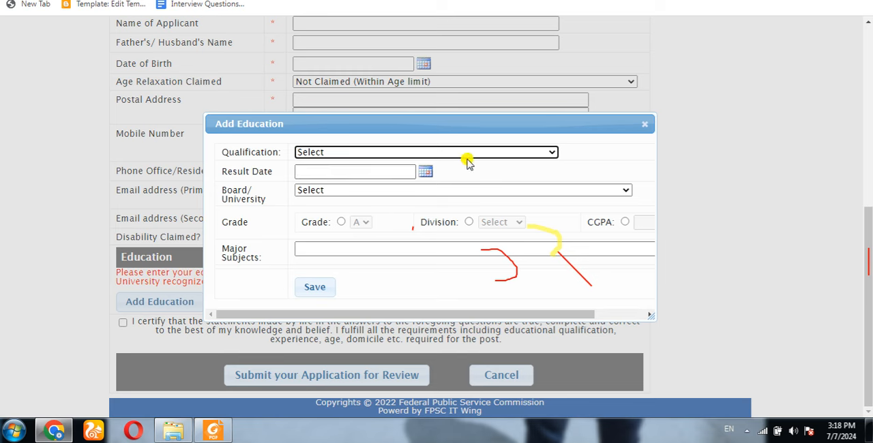
{"action": "left_click", "coordinate": [551, 151]}
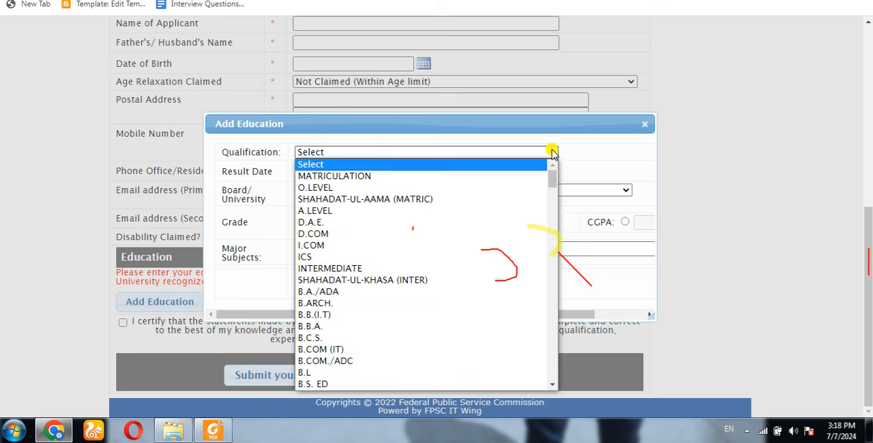
{"action": "left_click", "coordinate": [366, 175]}
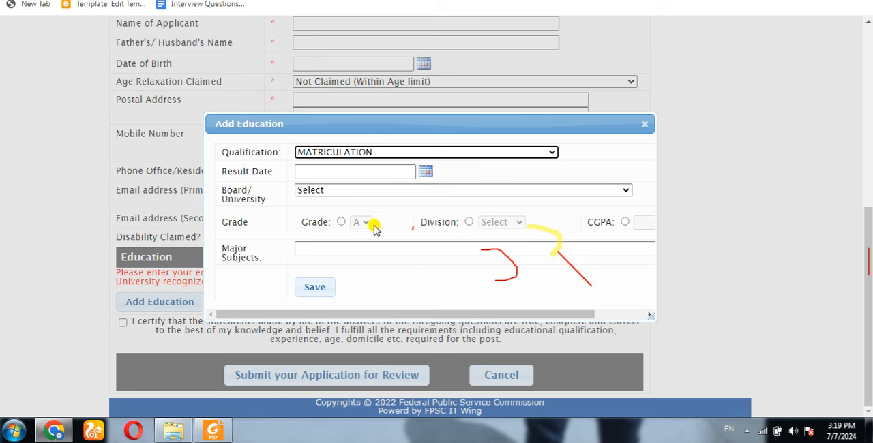
{"action": "left_click", "coordinate": [466, 223]}
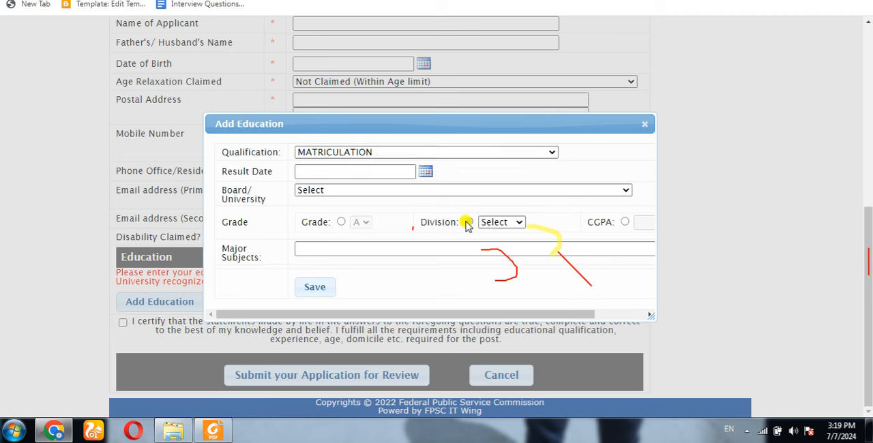
{"action": "left_click", "coordinate": [339, 223]}
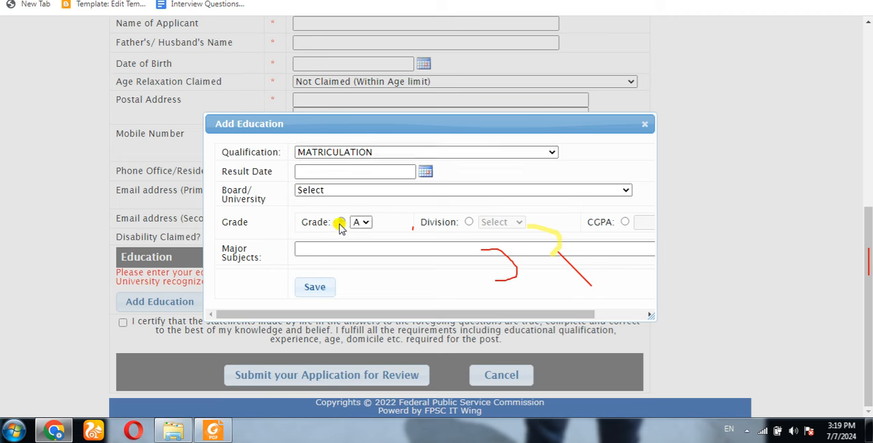
{"action": "left_click", "coordinate": [329, 248]}
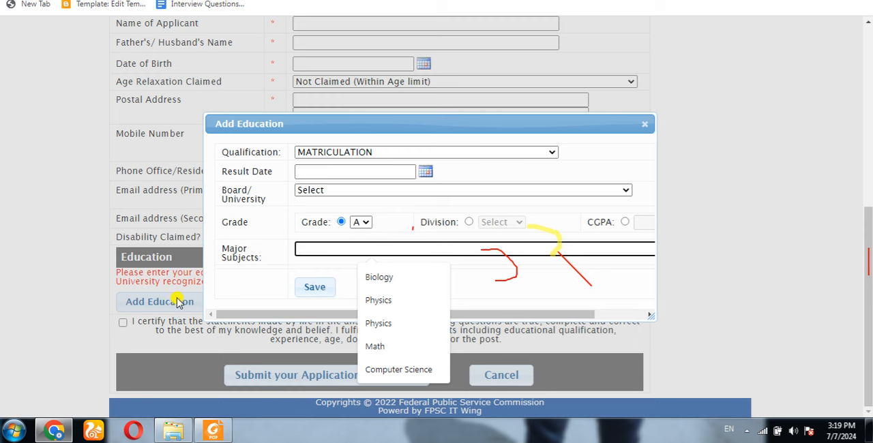
{"action": "left_click", "coordinate": [551, 151]}
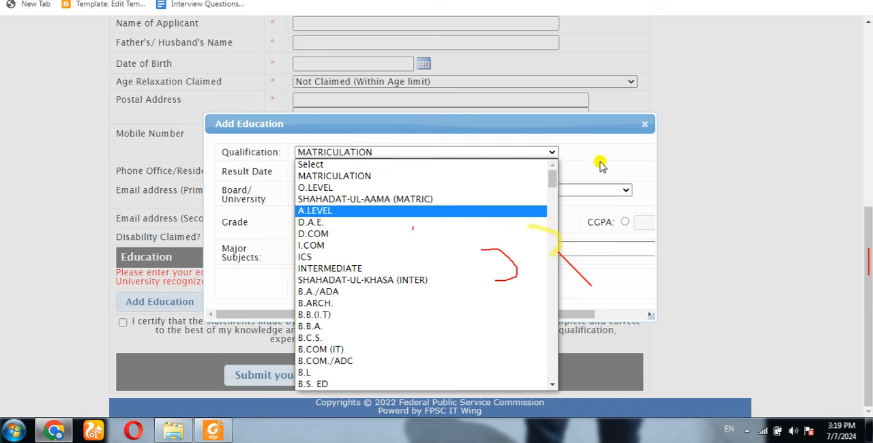
{"action": "left_click", "coordinate": [644, 123]}
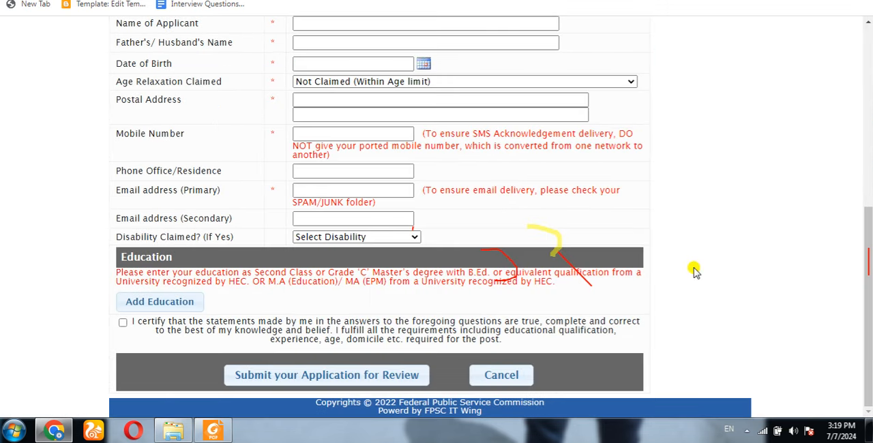
Certify that the statements are true, submit the application for review and look through the form for flagged required fields.
{"action": "left_click", "coordinate": [123, 324]}
{"action": "left_click", "coordinate": [284, 380]}
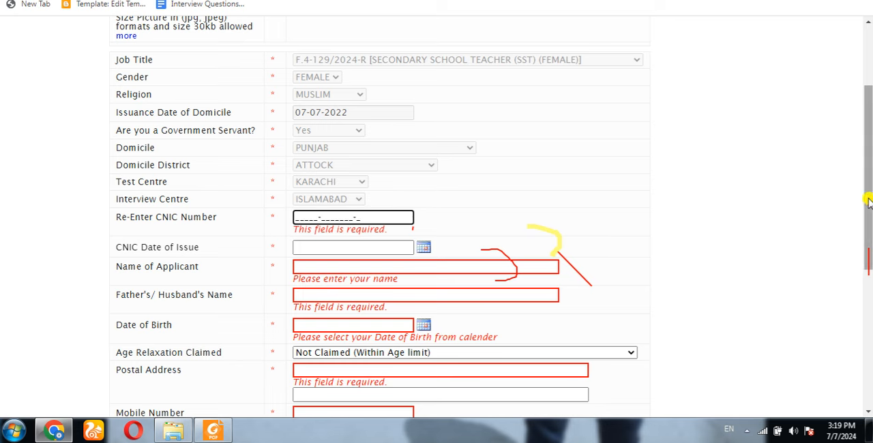
{"action": "left_click_drag", "start_coordinate": [869, 200], "coordinate": [863, 350]}
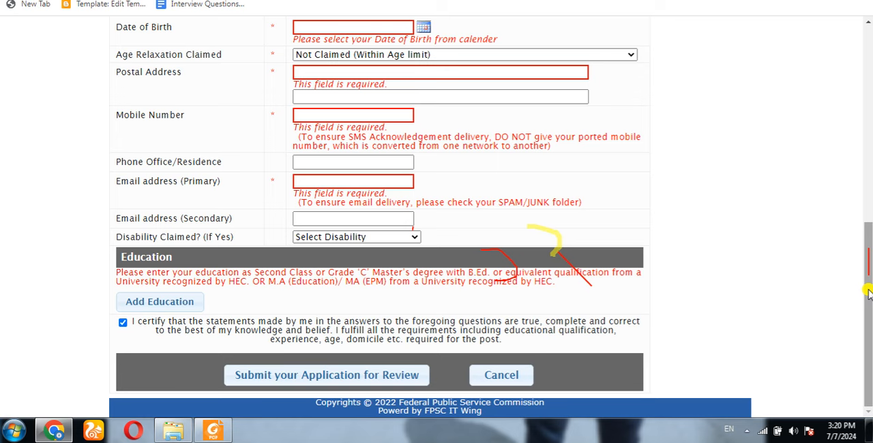
{"action": "left_click_drag", "start_coordinate": [866, 291], "coordinate": [864, 84]}
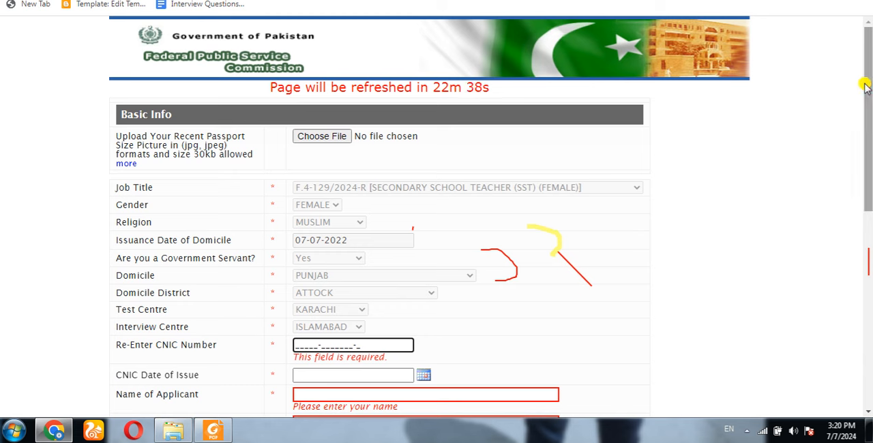
Handwrite the contact phone number in red with the brush beside the Basic Info section and draw a box around it.
{"action": "left_click", "coordinate": [580, 2]}
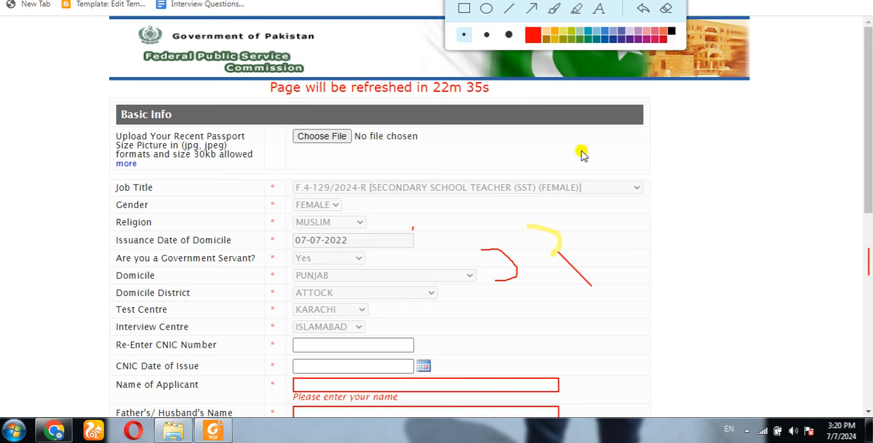
{"action": "left_click", "coordinate": [553, 8]}
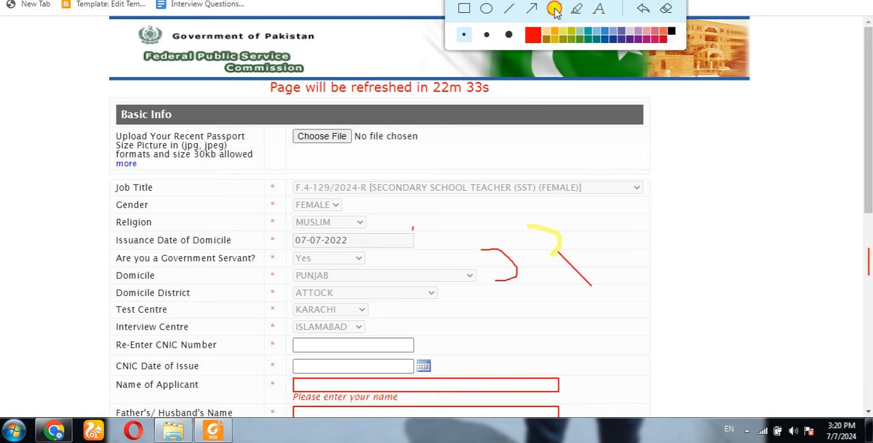
{"action": "mouse_move", "coordinate": [678, 142]}
{"action": "left_mouse_down"}
{"action": "mouse_move", "coordinate": [678, 164]}
{"action": "mouse_move", "coordinate": [680, 141]}
{"action": "mouse_move", "coordinate": [688, 140]}
{"action": "mouse_move", "coordinate": [693, 164]}
{"action": "left_mouse_up"}
{"action": "mouse_move", "coordinate": [712, 136]}
{"action": "left_mouse_down"}
{"action": "mouse_move", "coordinate": [727, 157]}
{"action": "mouse_move", "coordinate": [748, 155]}
{"action": "mouse_move", "coordinate": [742, 139]}
{"action": "mouse_move", "coordinate": [762, 140]}
{"action": "mouse_move", "coordinate": [769, 154]}
{"action": "left_mouse_up"}
{"action": "mouse_move", "coordinate": [779, 141]}
{"action": "left_mouse_down"}
{"action": "mouse_move", "coordinate": [790, 137]}
{"action": "mouse_move", "coordinate": [789, 152]}
{"action": "mouse_move", "coordinate": [796, 139]}
{"action": "mouse_move", "coordinate": [812, 149]}
{"action": "mouse_move", "coordinate": [796, 160]}
{"action": "left_mouse_up"}
{"action": "mouse_move", "coordinate": [795, 126]}
{"action": "left_mouse_down"}
{"action": "mouse_move", "coordinate": [811, 123]}
{"action": "mouse_move", "coordinate": [823, 154]}
{"action": "left_mouse_up"}
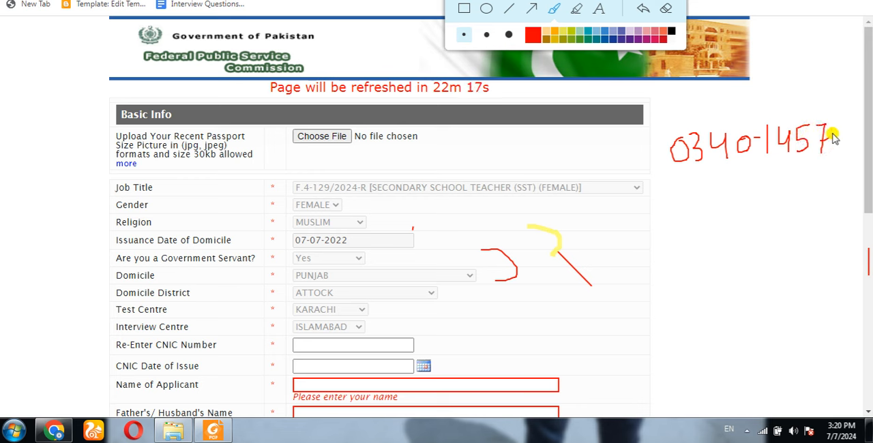
{"action": "mouse_move", "coordinate": [834, 130]}
{"action": "left_mouse_down"}
{"action": "mouse_move", "coordinate": [854, 135]}
{"action": "mouse_move", "coordinate": [846, 142]}
{"action": "mouse_move", "coordinate": [852, 123]}
{"action": "mouse_move", "coordinate": [857, 144]}
{"action": "mouse_move", "coordinate": [851, 121]}
{"action": "left_mouse_up"}
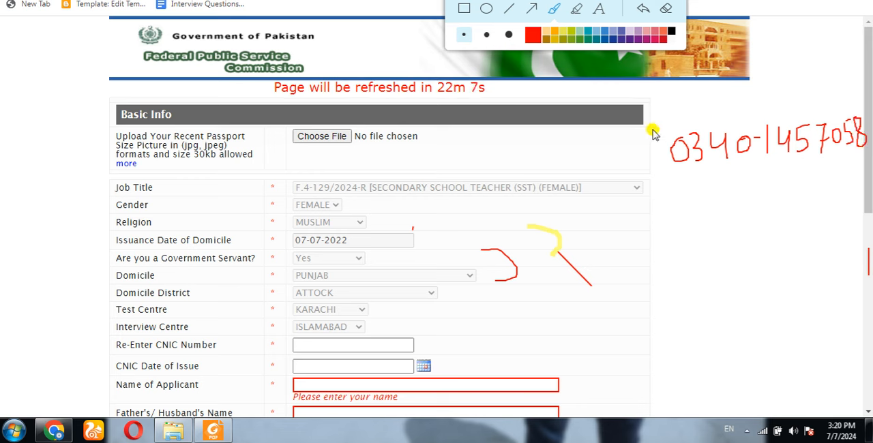
{"action": "mouse_move", "coordinate": [655, 122]}
{"action": "left_mouse_down"}
{"action": "mouse_move", "coordinate": [669, 195]}
{"action": "mouse_move", "coordinate": [791, 177]}
{"action": "mouse_move", "coordinate": [864, 155]}
{"action": "mouse_move", "coordinate": [866, 85]}
{"action": "mouse_move", "coordinate": [654, 122]}
{"action": "left_mouse_up"}
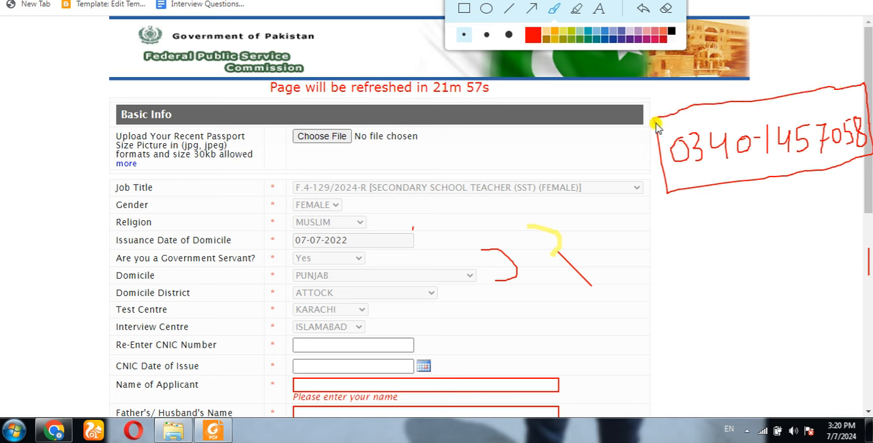